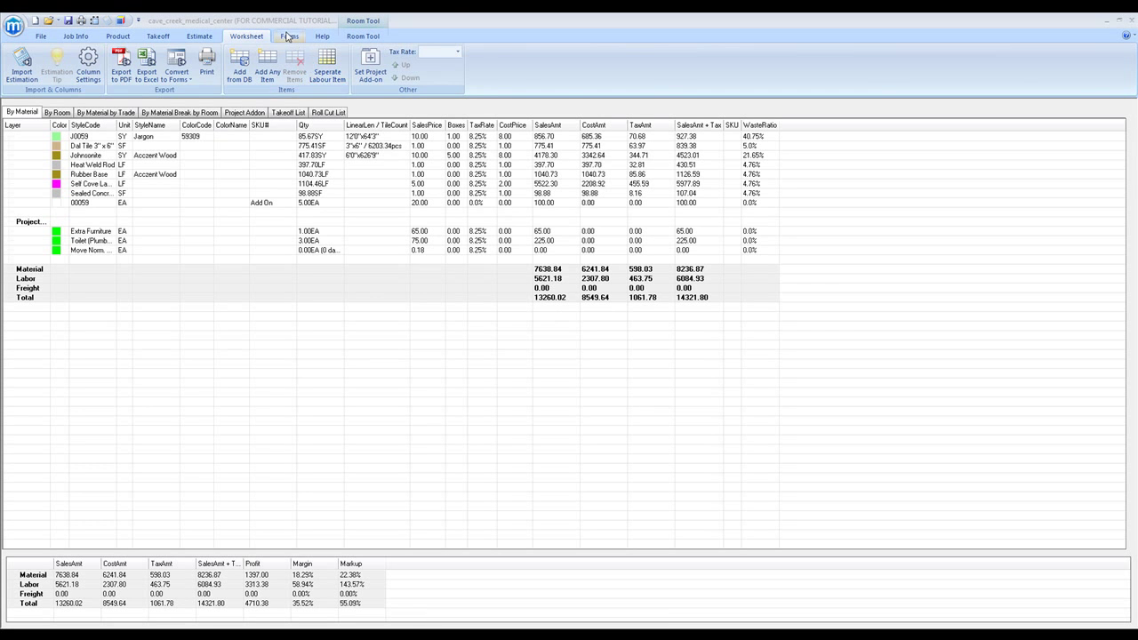
Step: Add a new quotation in the project's forms and set its title to "Cave Creek Quote"
click(289, 37)
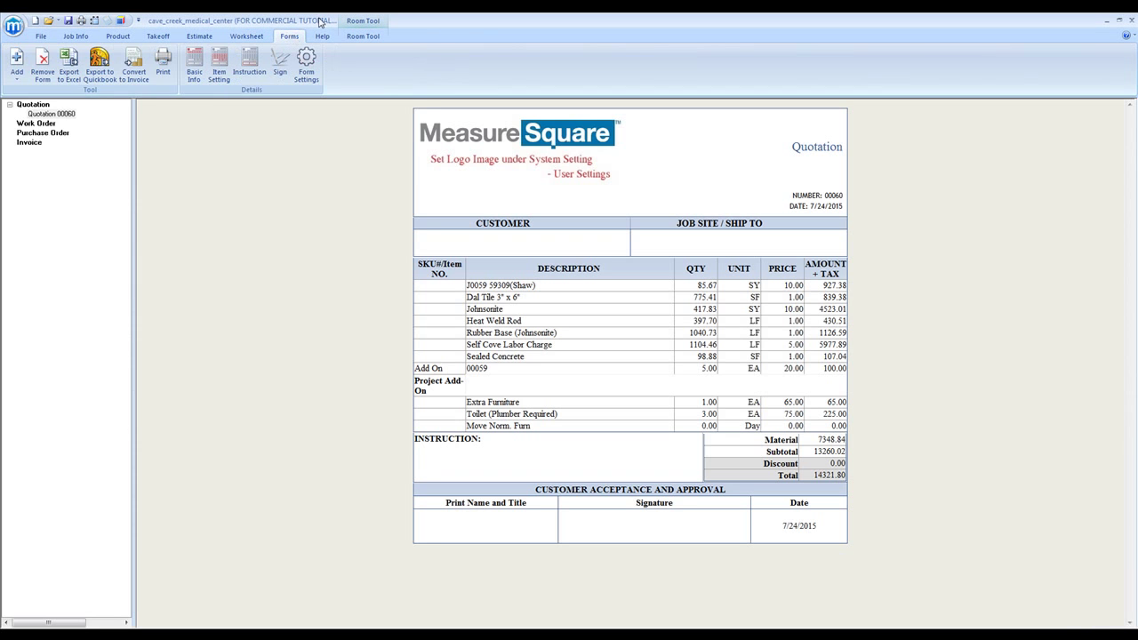
click(16, 64)
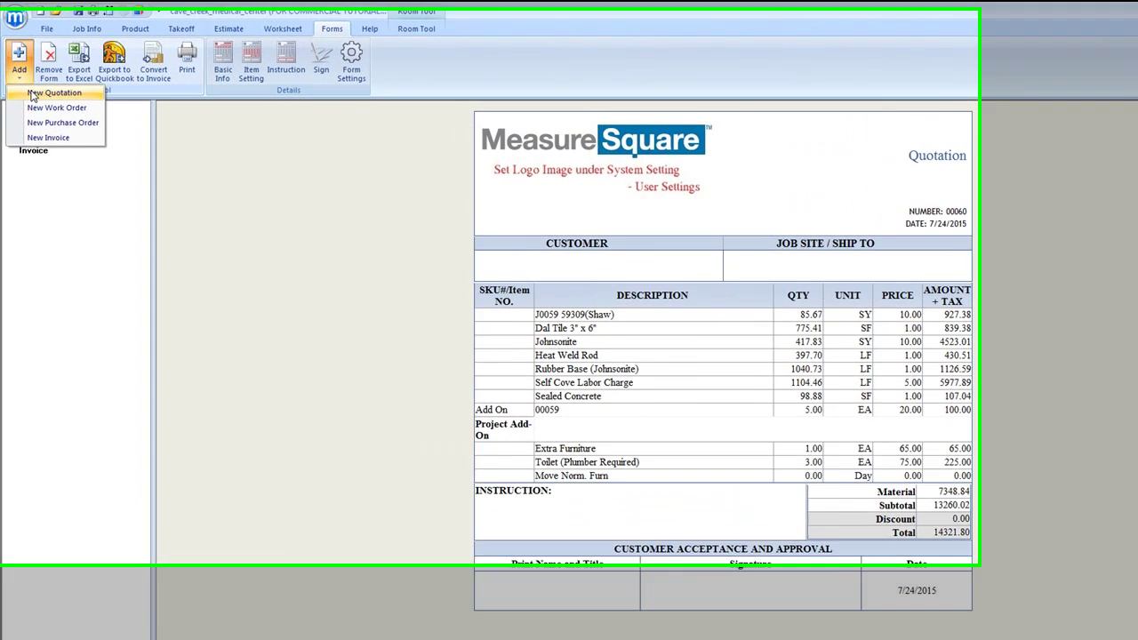
click(35, 91)
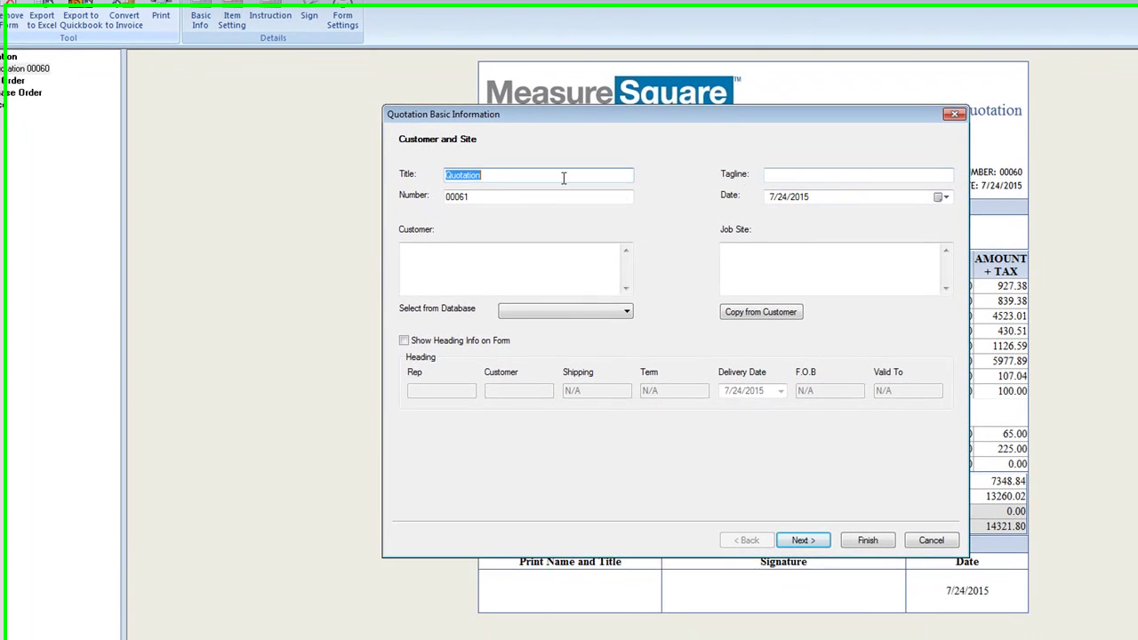
click(641, 236)
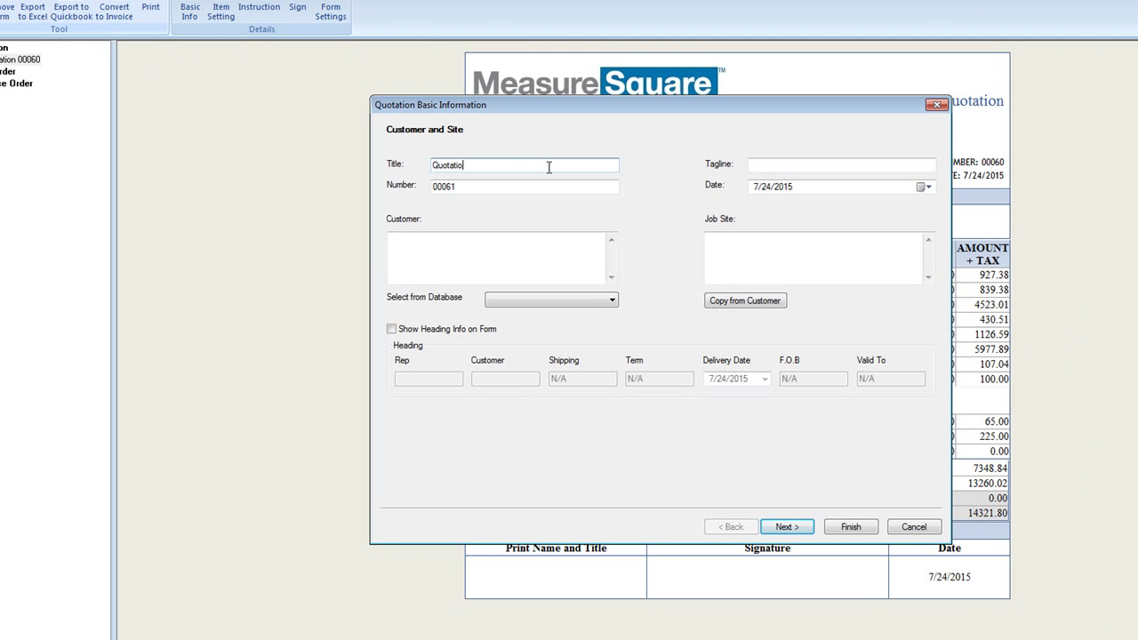
key(BackSpace)
key(BackSpace)
key(BackSpace)
key(BackSpace)
key(BackSpace)
key(BackSpace)
key(BackSpace)
key(BackSpace)
text(Cave Creek Quote)
Step: Enter Cave Creek Medical Center as the customer, fill in the job site address, and continue to the quotation items
click(441, 272)
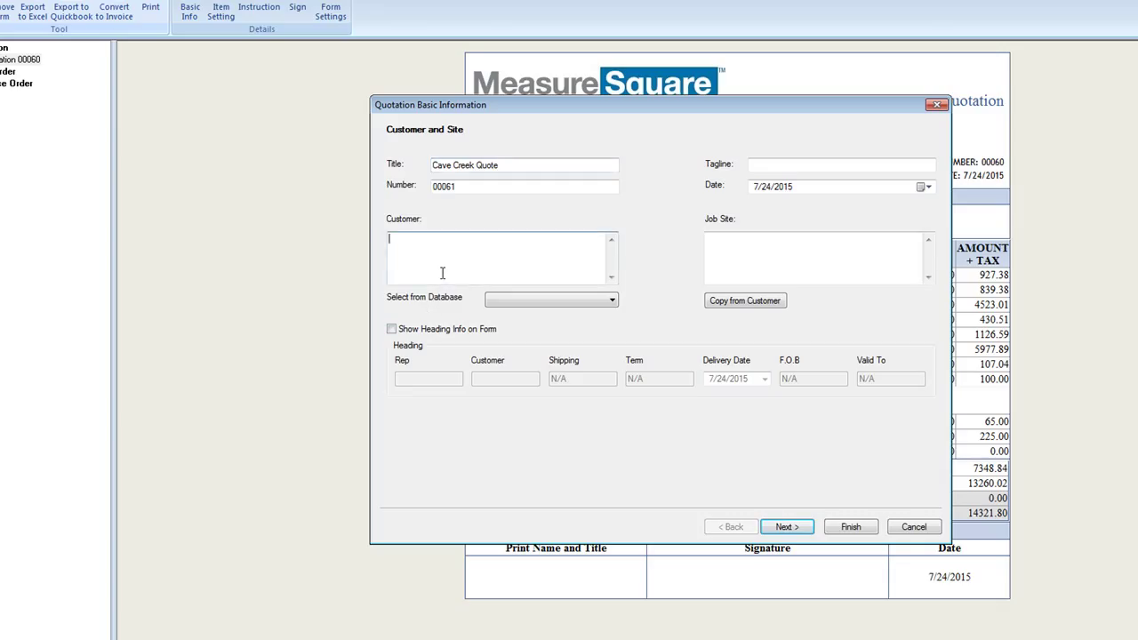
text(Cave Creek Medical Center)
click(767, 259)
text(1)
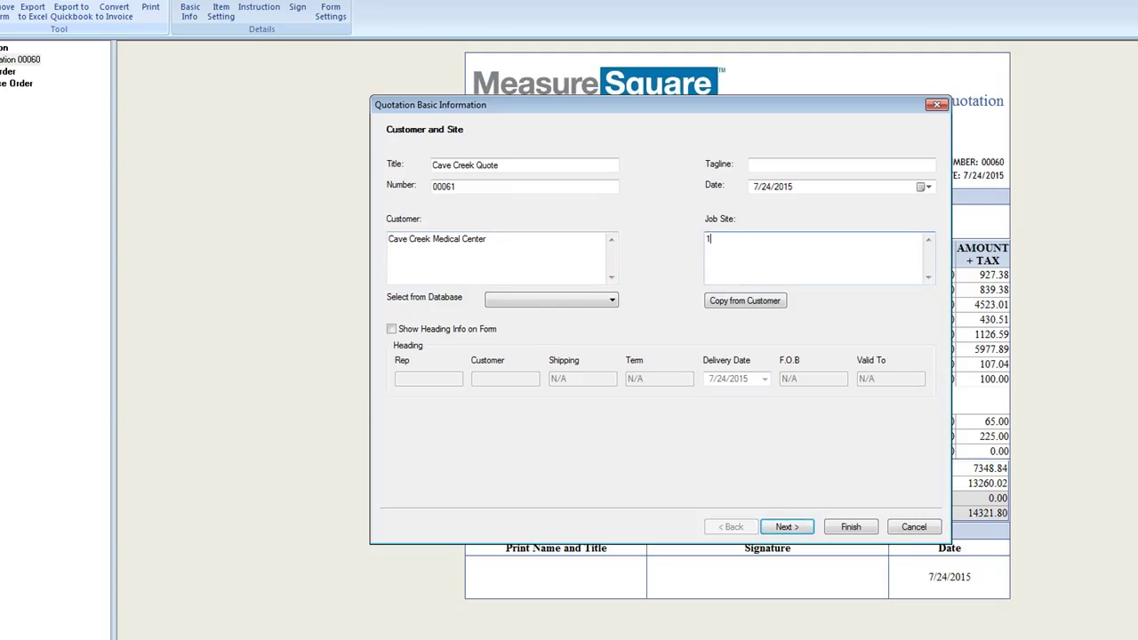
text(23 Main St. Cave Creek, USA)
click(781, 529)
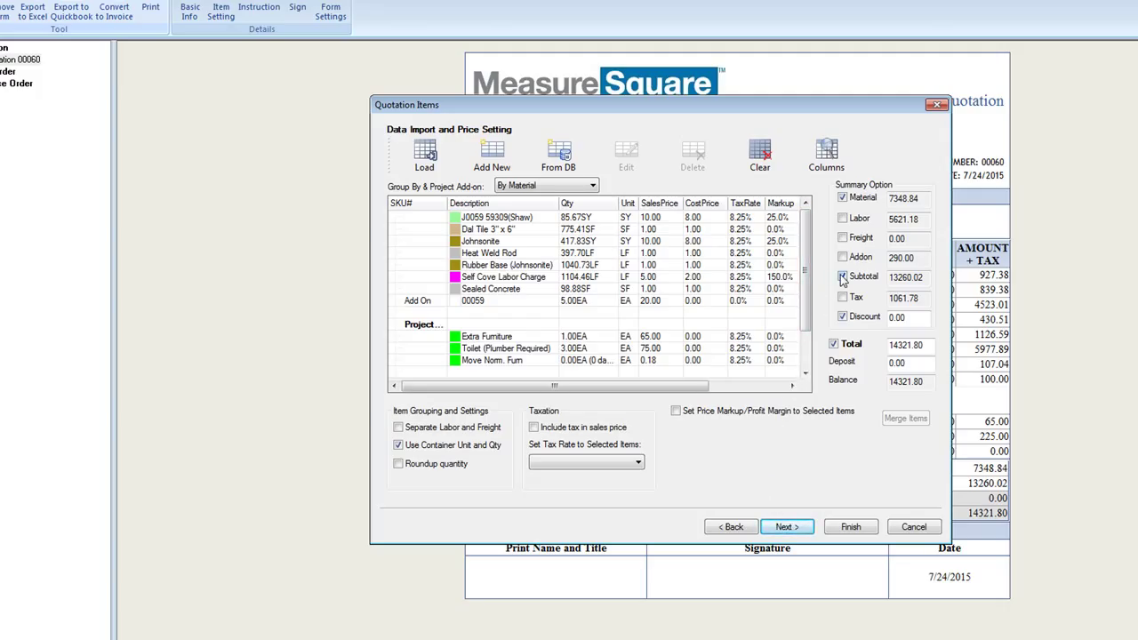
Step: Summarize labor and add-ons without subtotal, include tax in sales price, separate labor and freight, and set the tax rate to 8.25% default
click(842, 278)
click(532, 427)
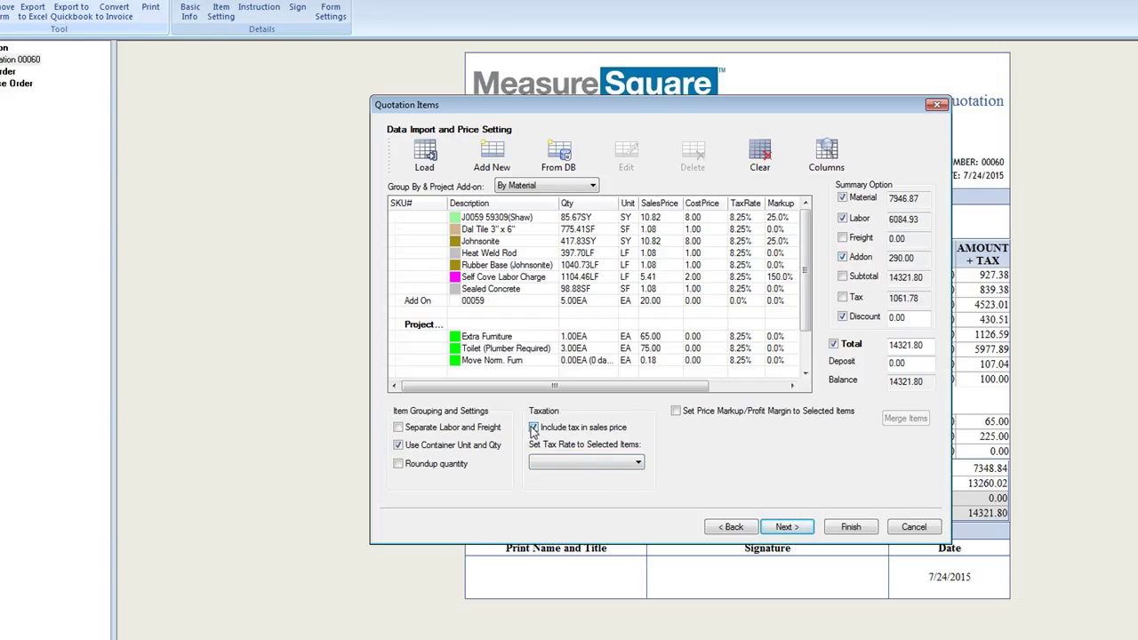
click(399, 428)
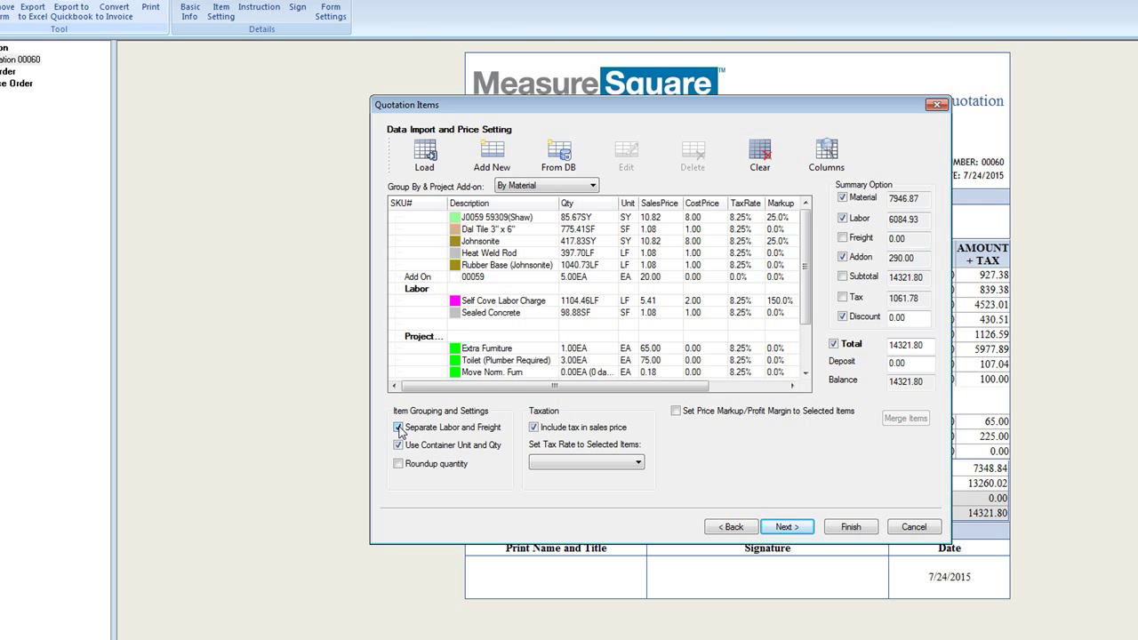
click(637, 463)
click(622, 475)
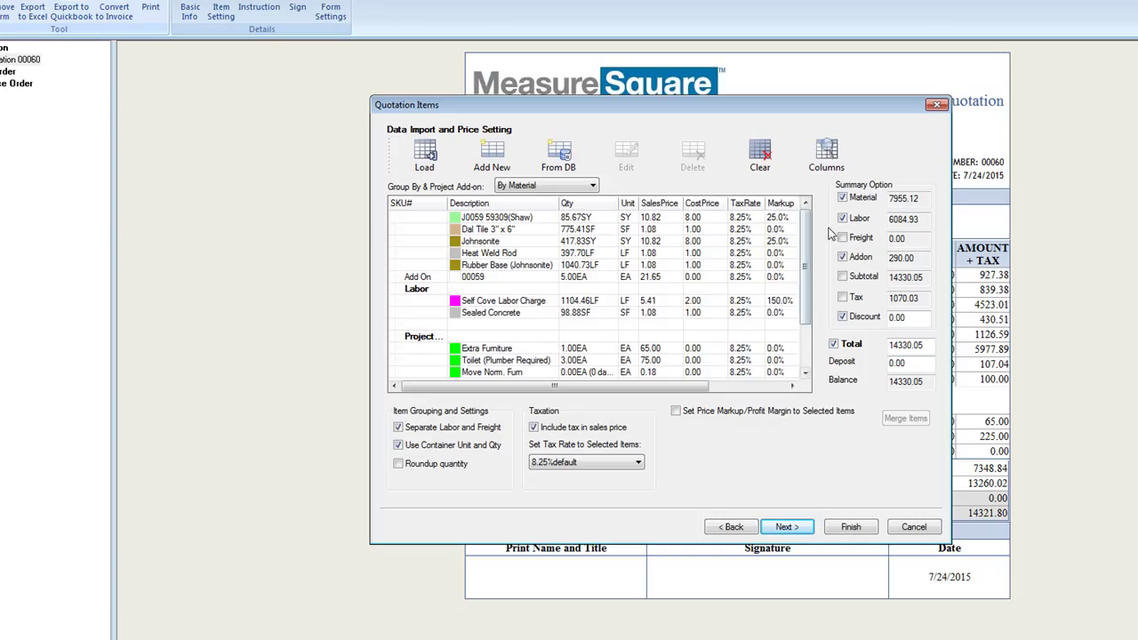
Step: Add a new item to the quotation and set its SKU to "Additional Add-On"
click(480, 153)
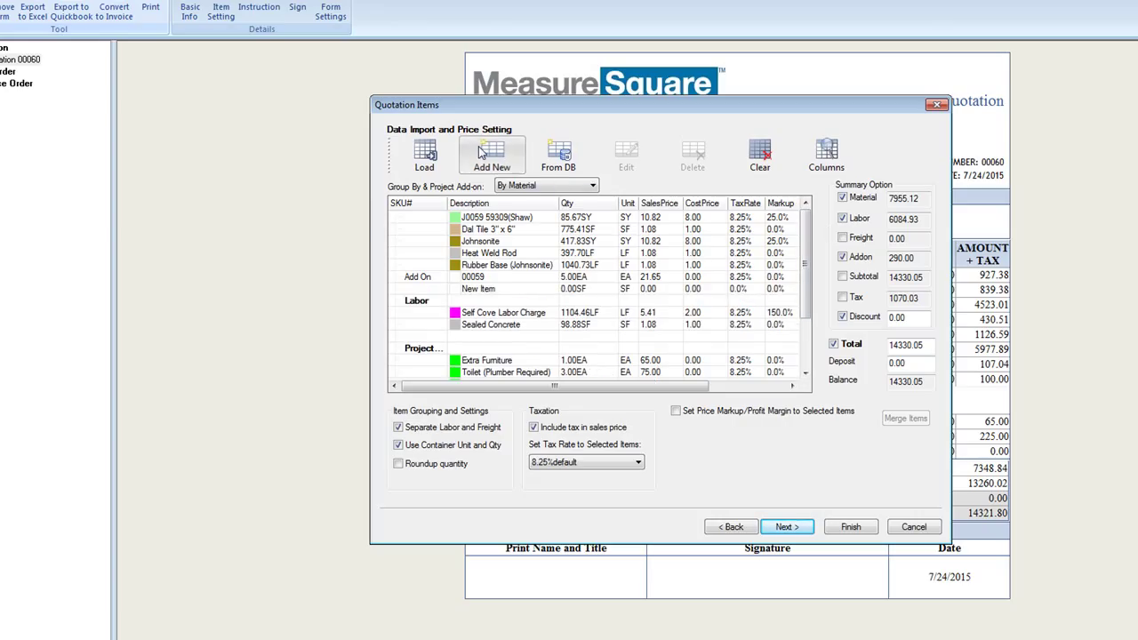
click(486, 290)
right_click(486, 291)
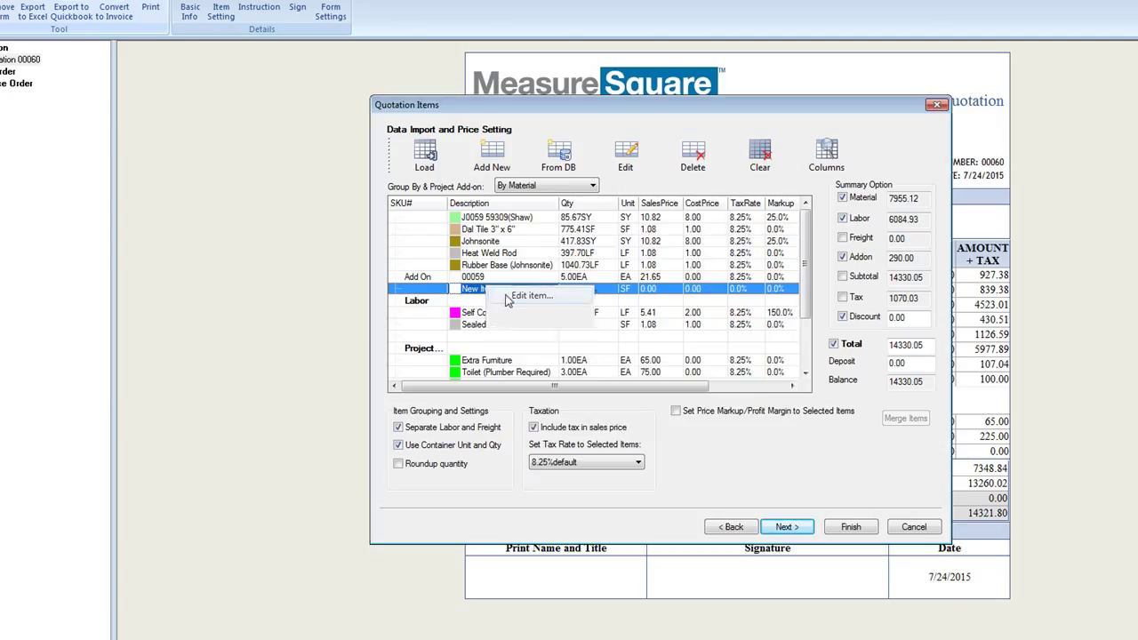
click(504, 302)
click(620, 251)
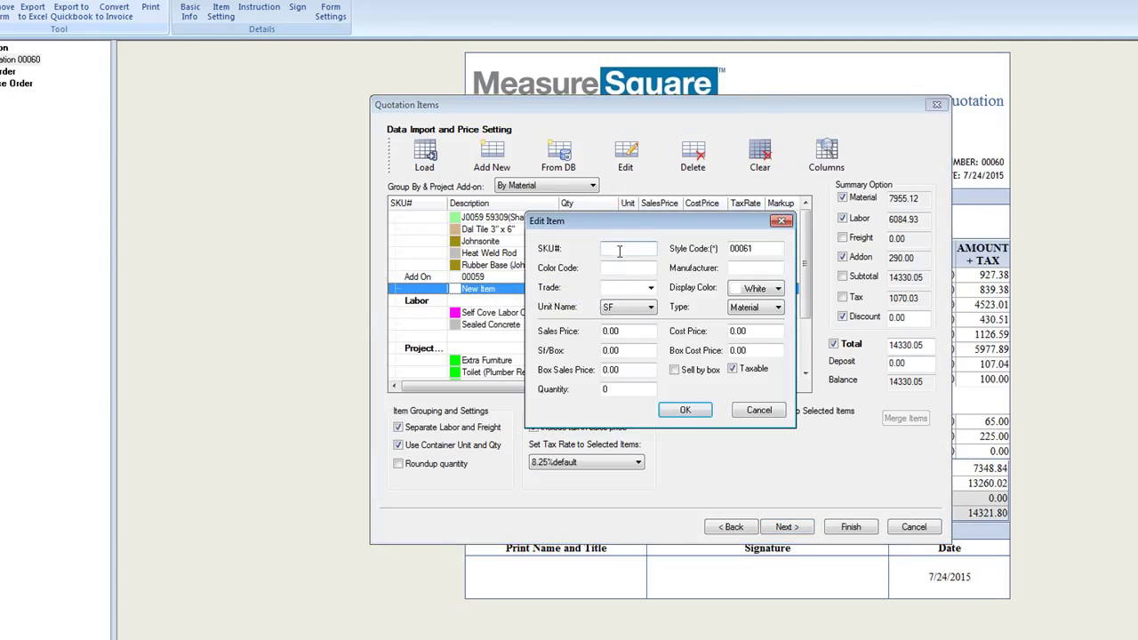
text(Addon)
text( Add)
text(-On)
Step: Set the new item's trade to Add-on and its unit to EA
click(650, 287)
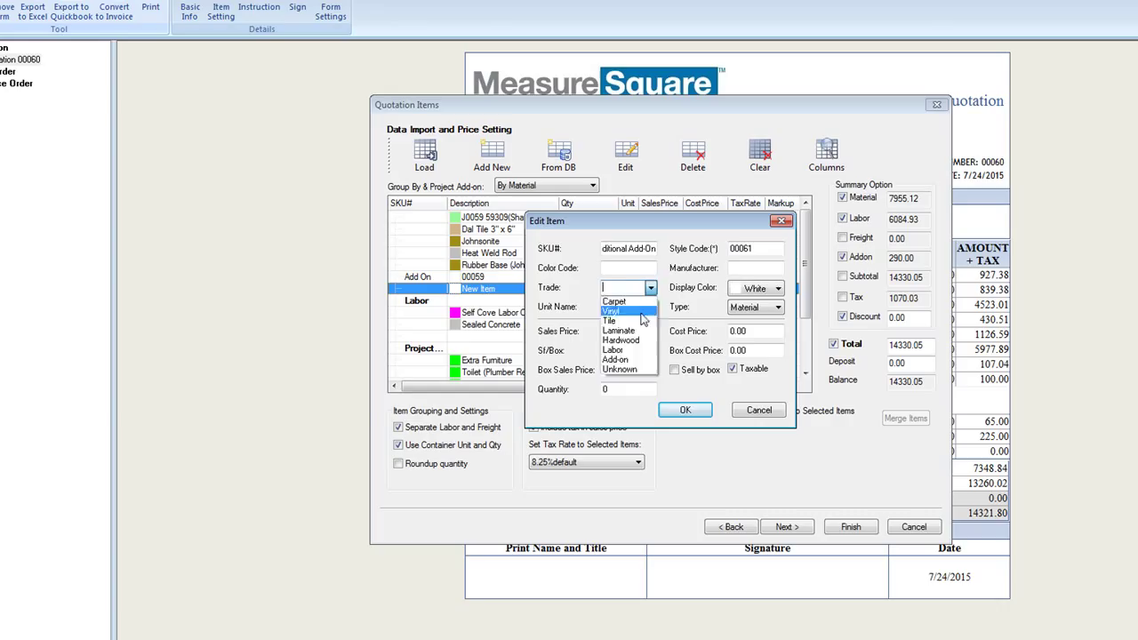
click(631, 359)
click(642, 306)
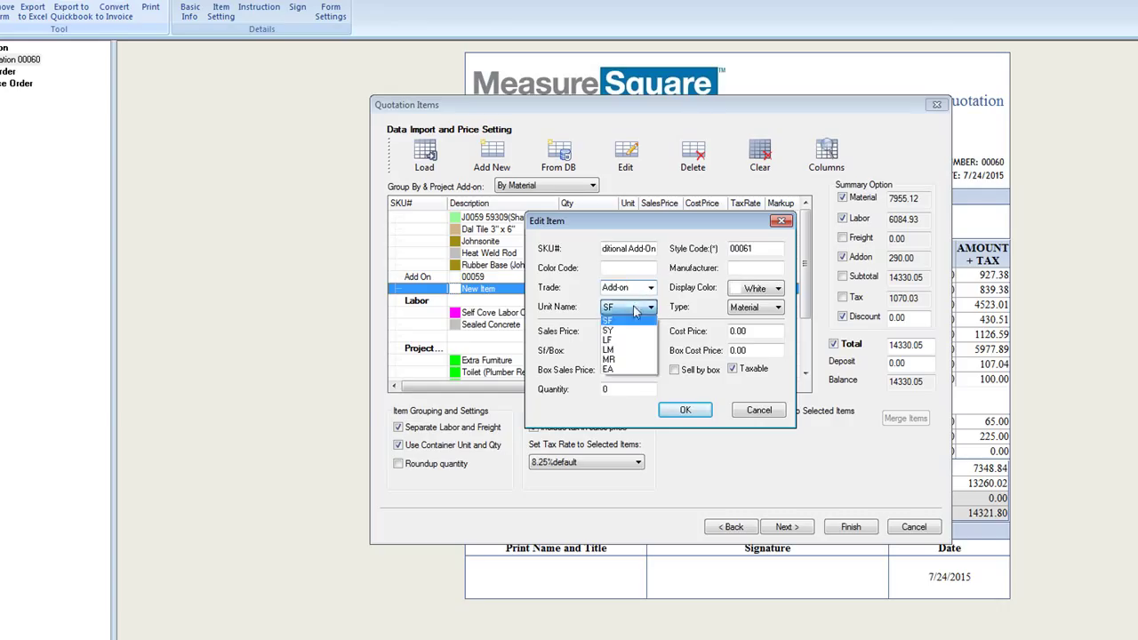
click(633, 369)
Step: Set the new item's quantity to 35 and sales price to 25, and save the item
click(636, 392)
key(BackSpace)
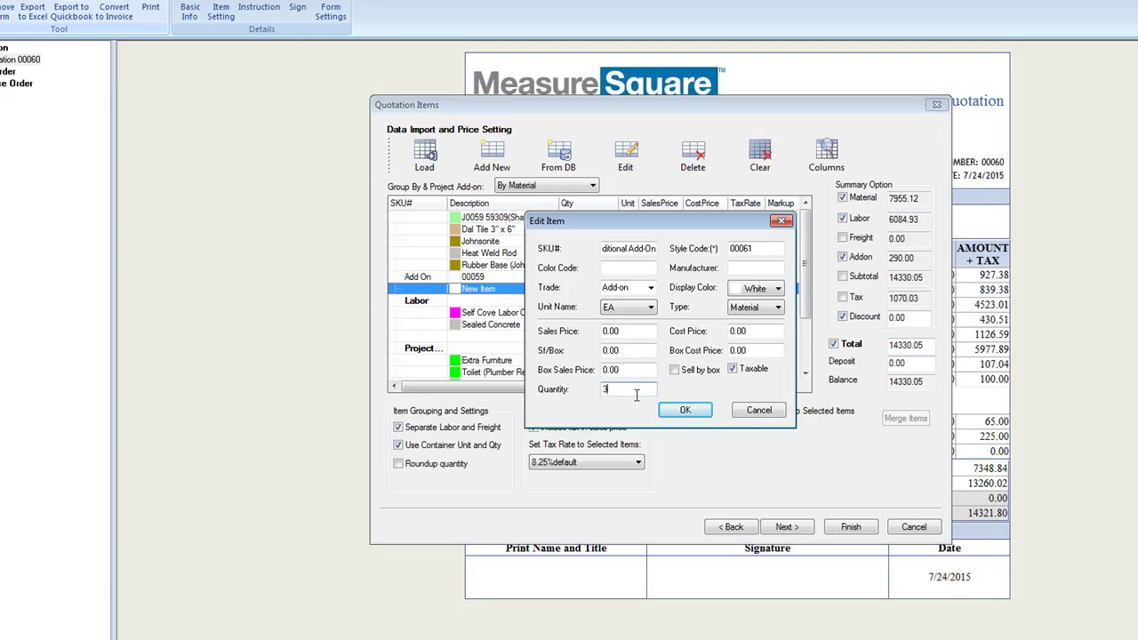
text(35)
click(628, 331)
key(BackSpace)
key(BackSpace)
key(BackSpace)
key(BackSpace)
key(BackSpace)
key(BackSpace)
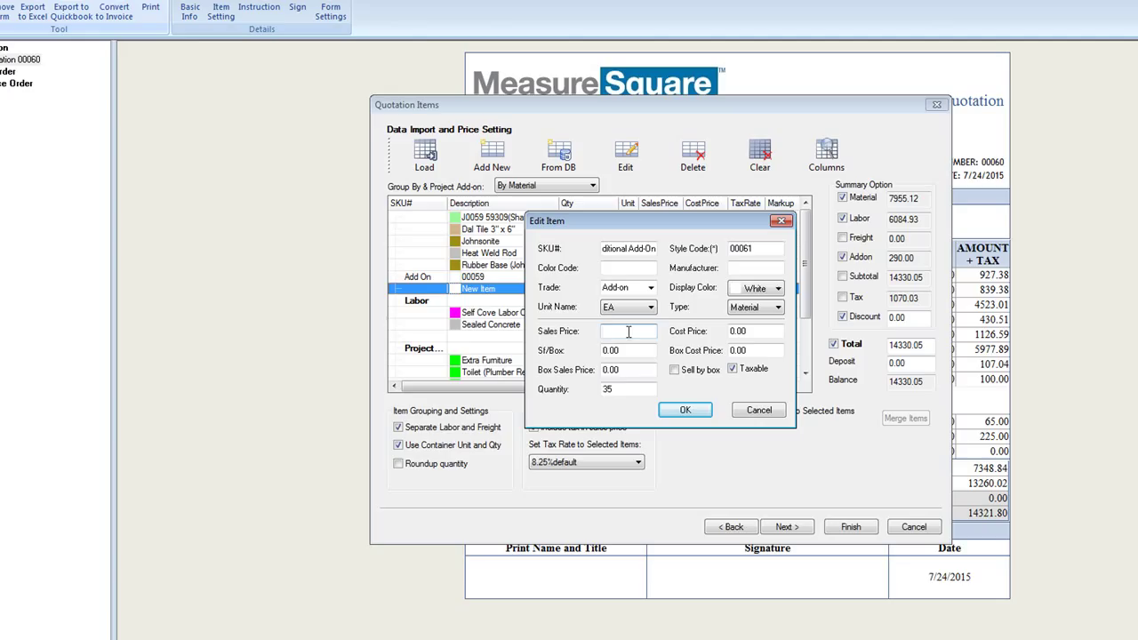
text(25)
click(684, 411)
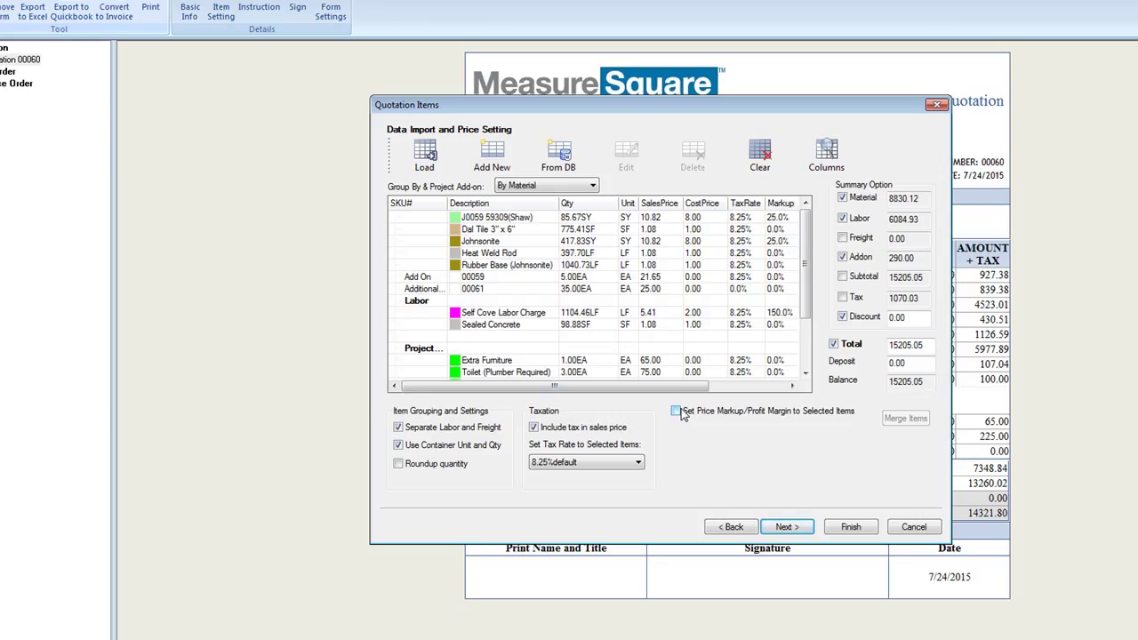
Step: Hide the CostPrice, Markup and Margin columns and show TaxAmt and SalesAmt in the quotation items table
click(827, 153)
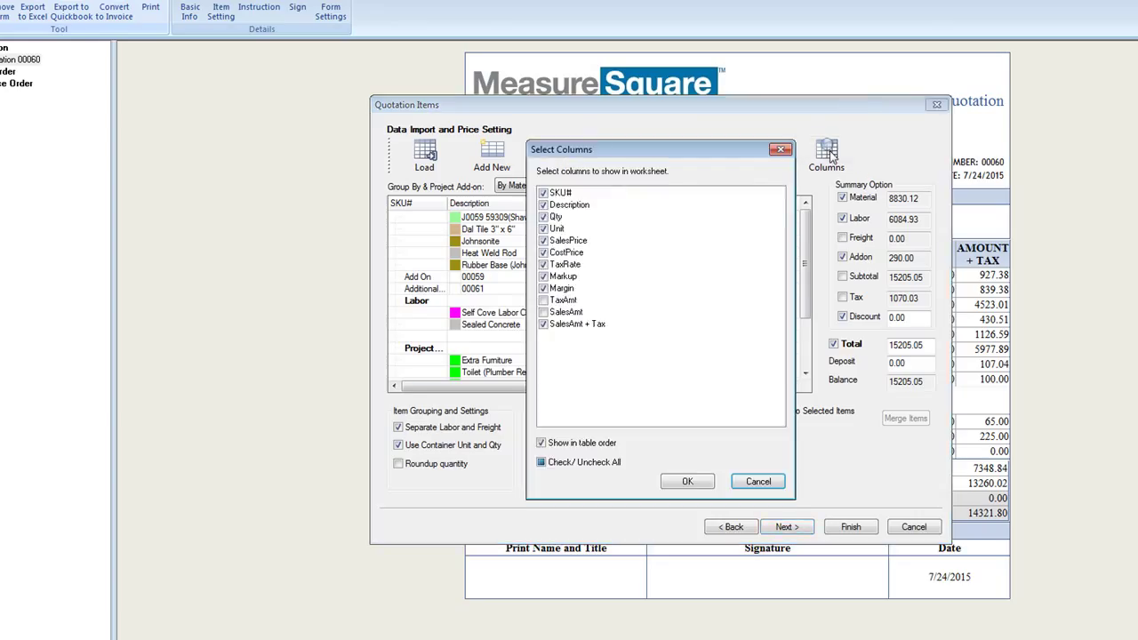
click(544, 253)
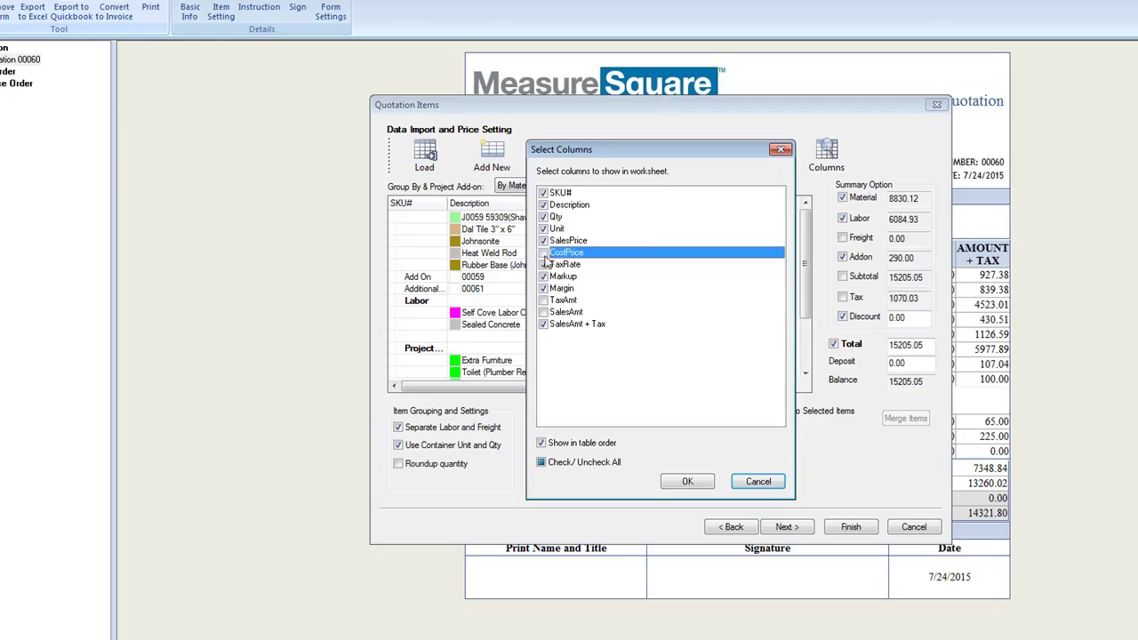
click(543, 277)
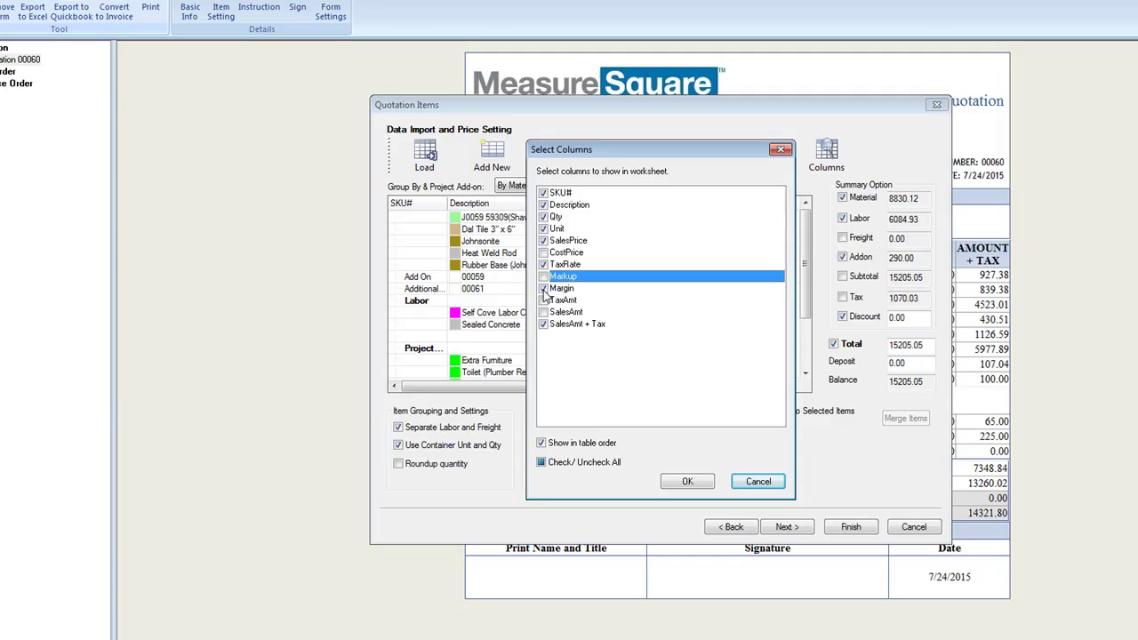
click(543, 289)
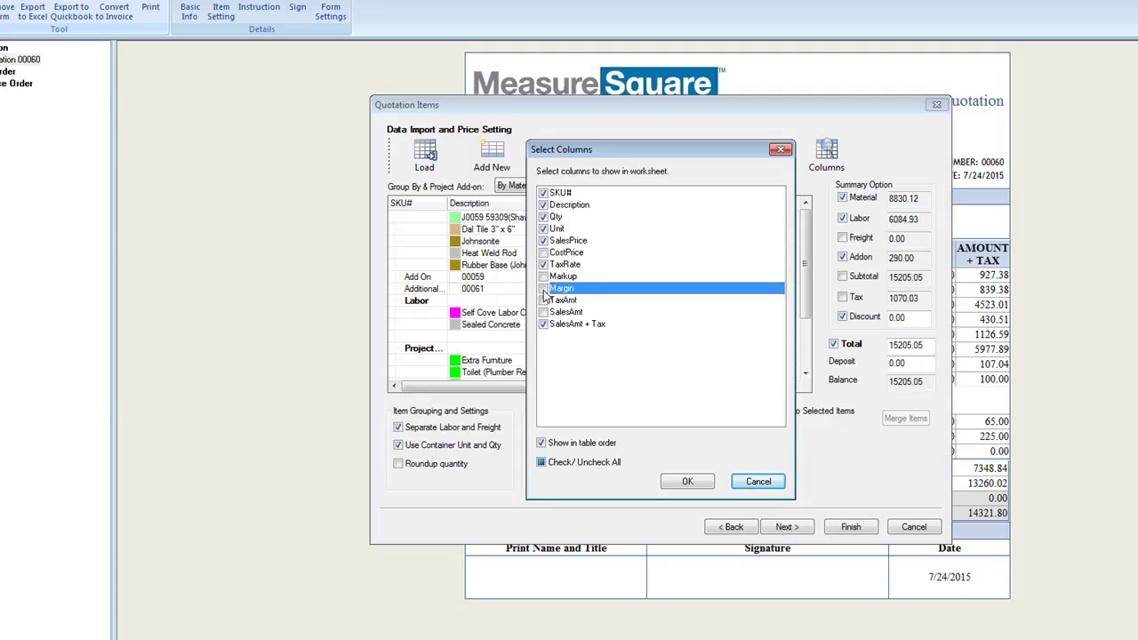
click(543, 300)
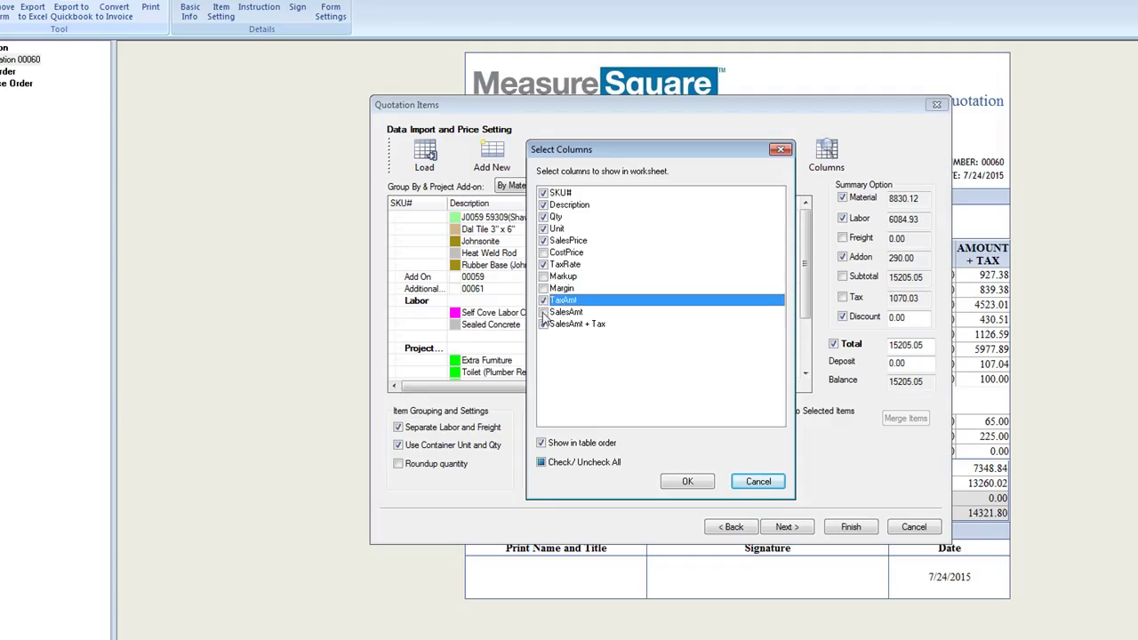
click(543, 311)
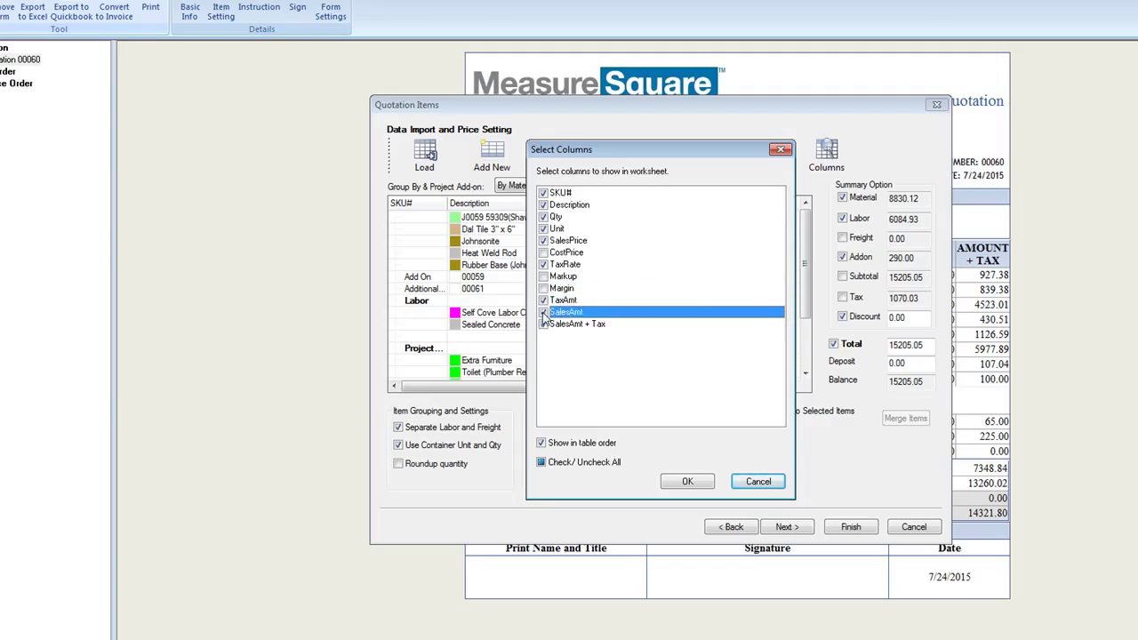
click(688, 483)
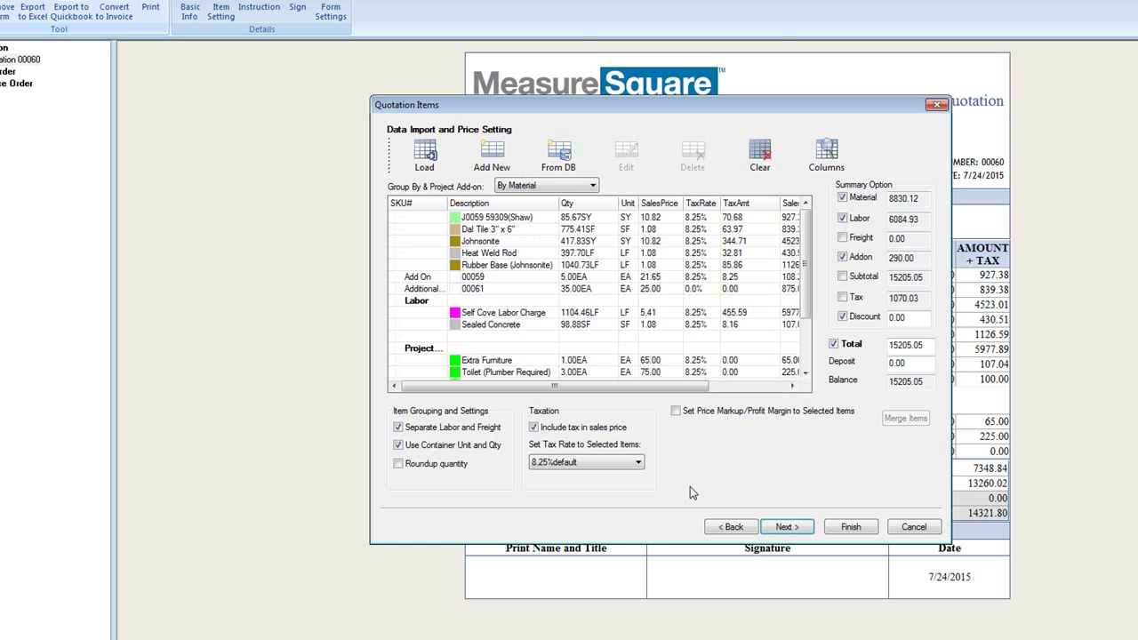
drag(684, 386, 800, 398)
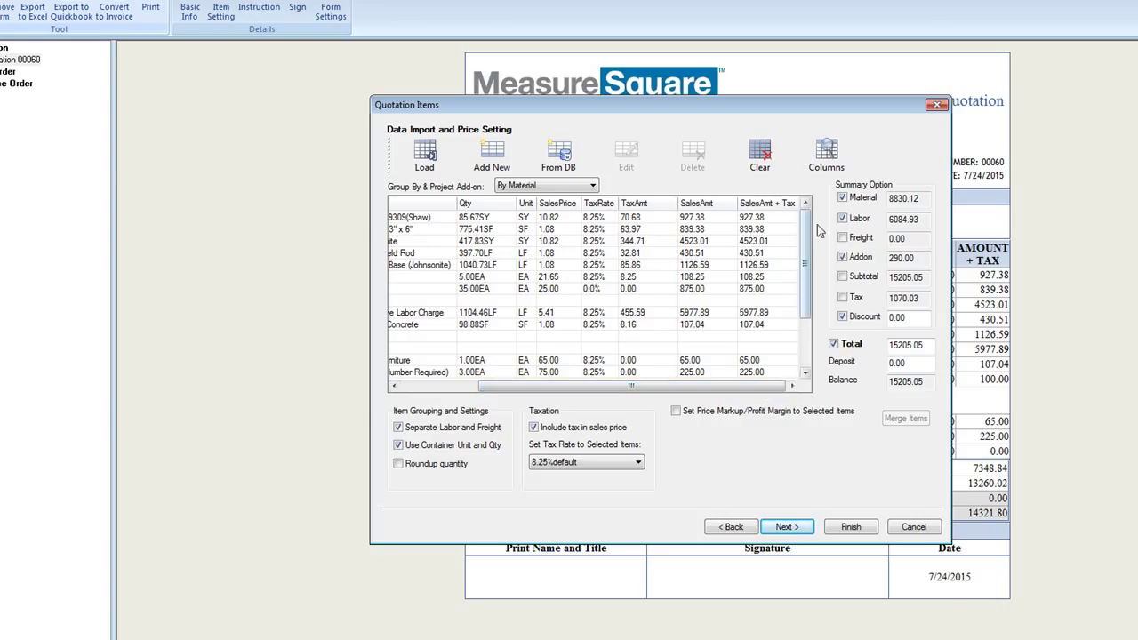
Step: Enable the price markup/profit margin setting for the items and try markups of 40% and 75%
click(675, 411)
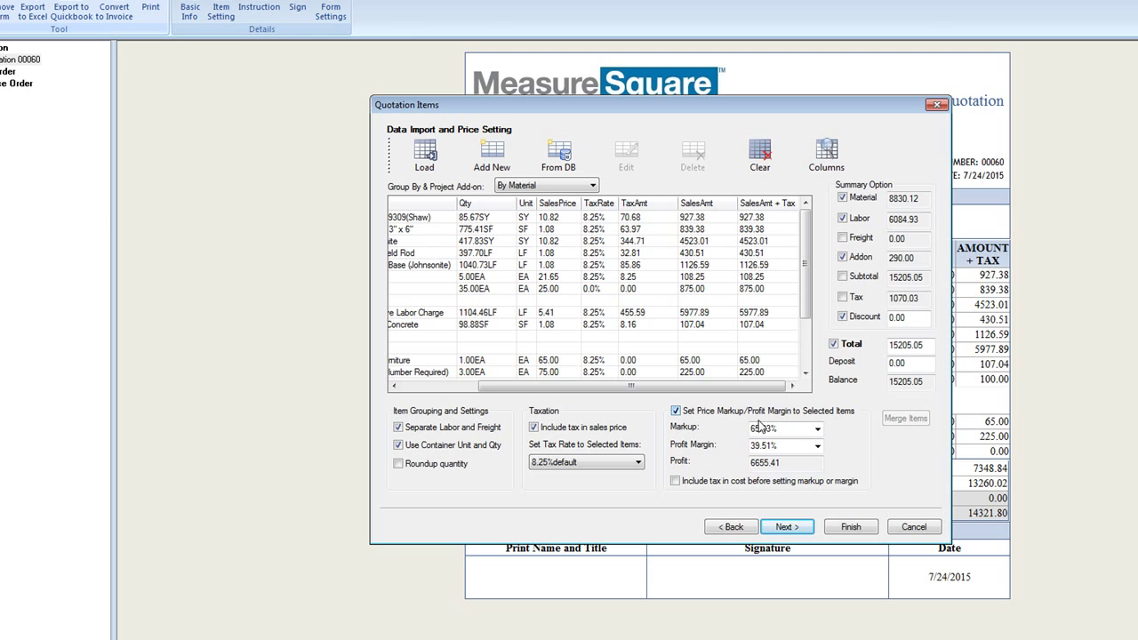
click(816, 429)
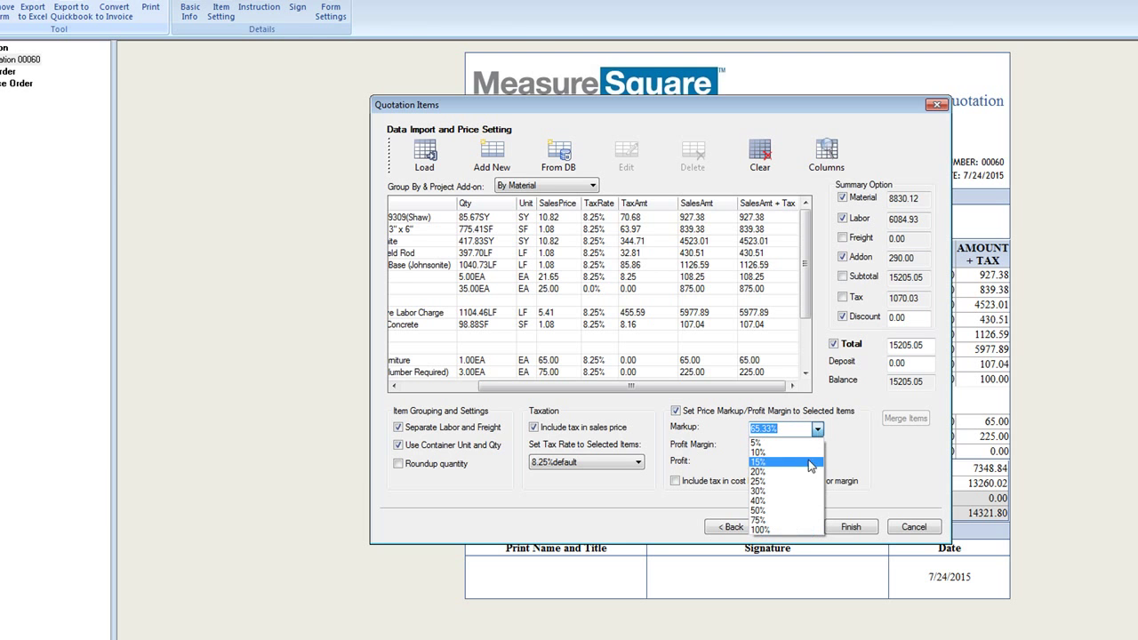
click(796, 501)
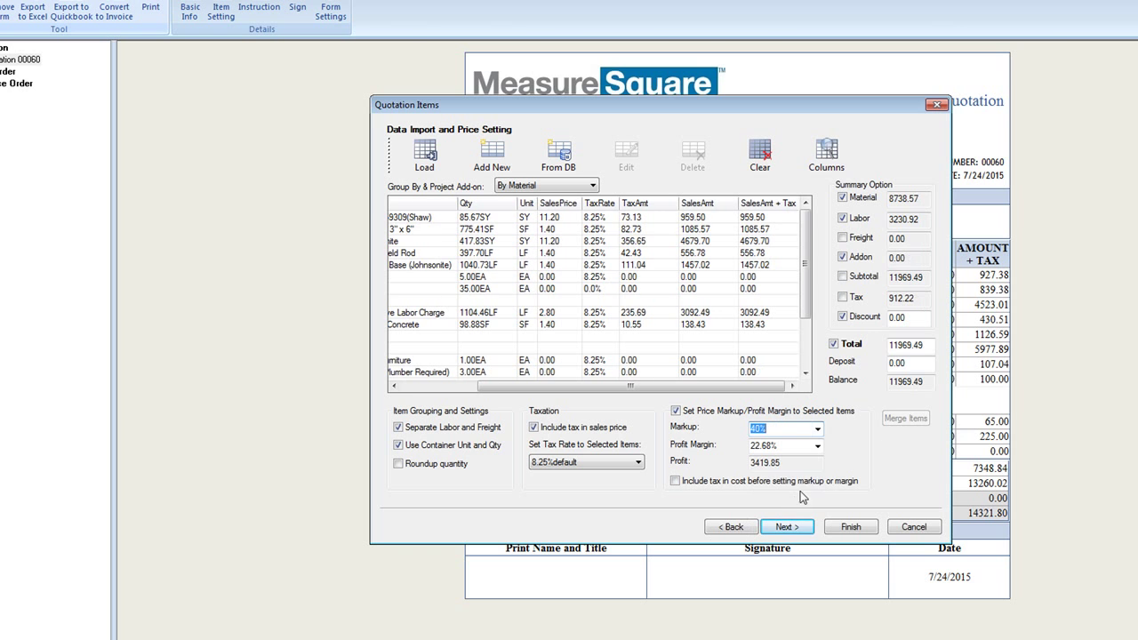
click(816, 429)
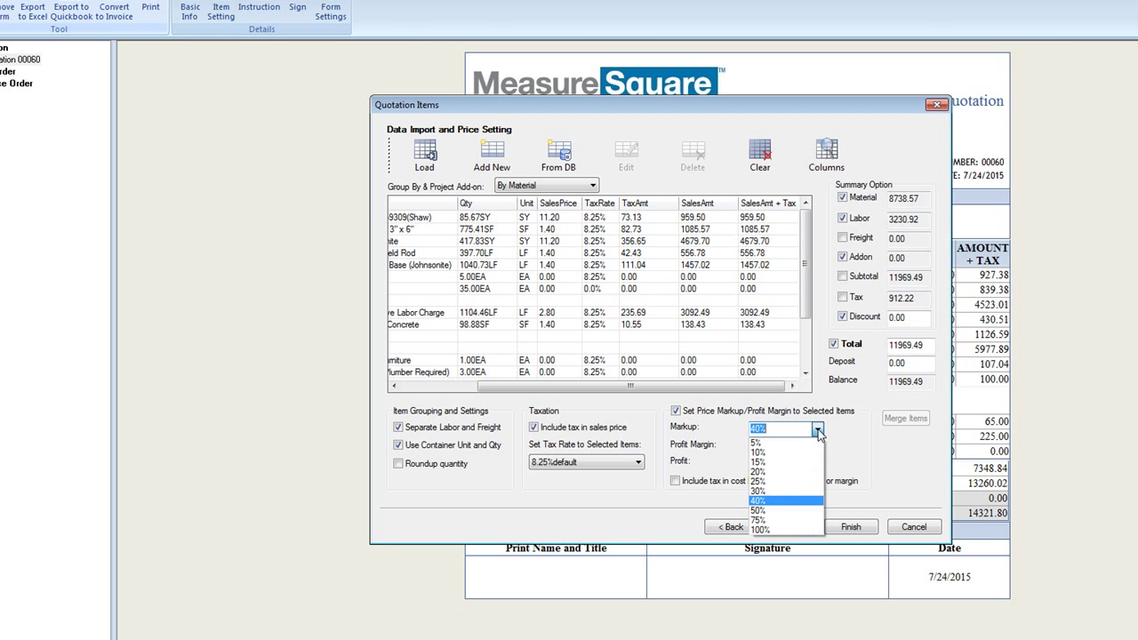
click(779, 521)
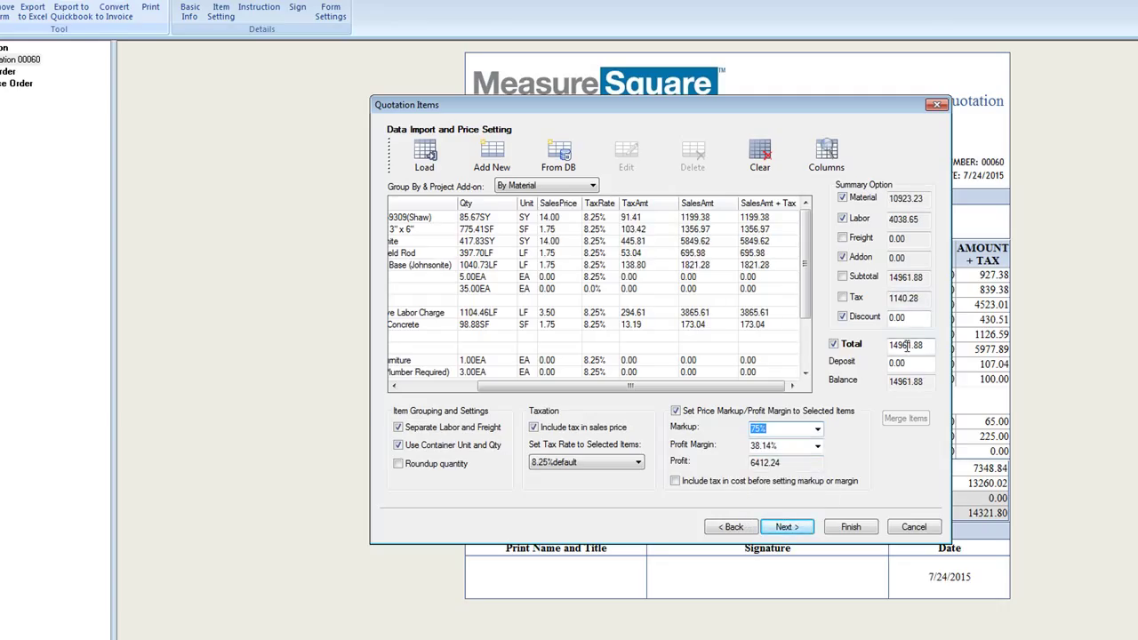
Step: Set the items' profit margin to 40% and finish the quotation
click(818, 449)
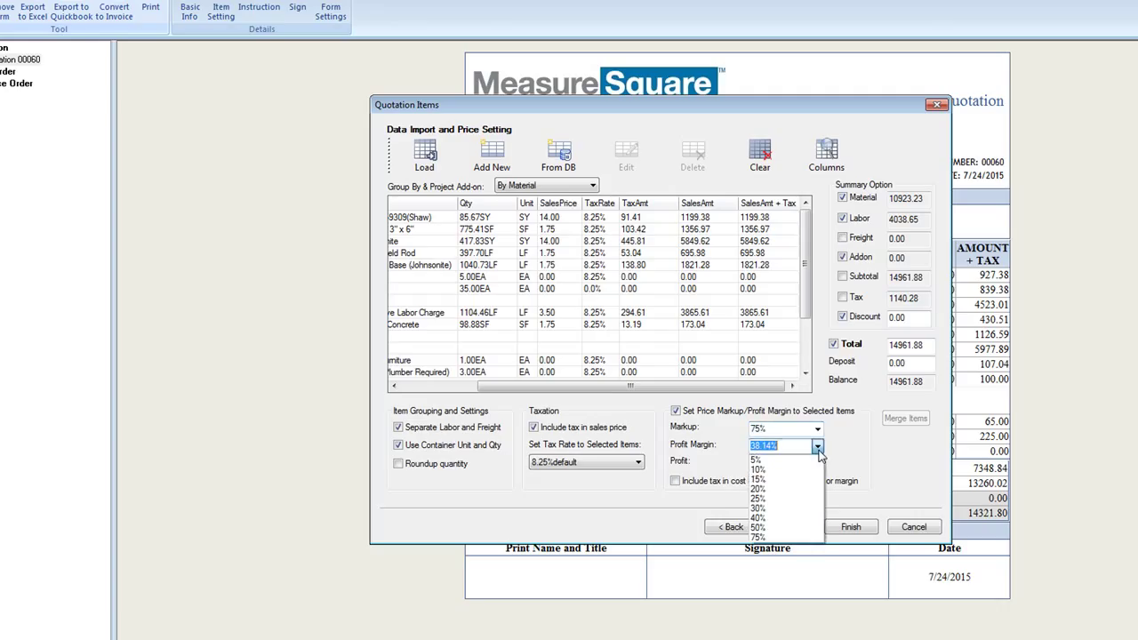
click(785, 518)
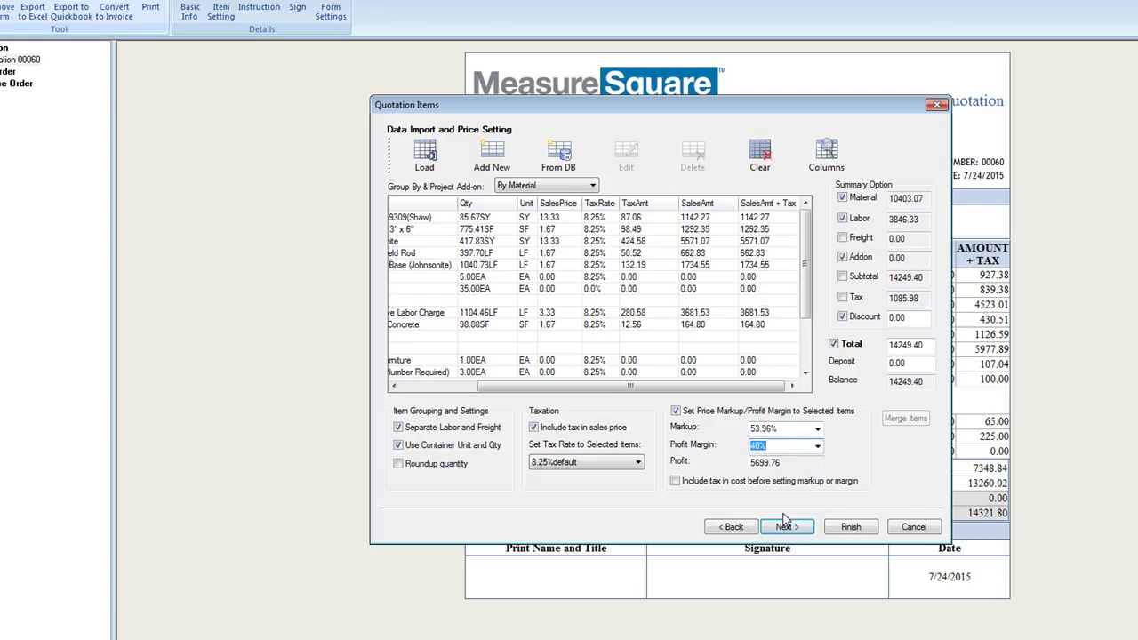
click(846, 527)
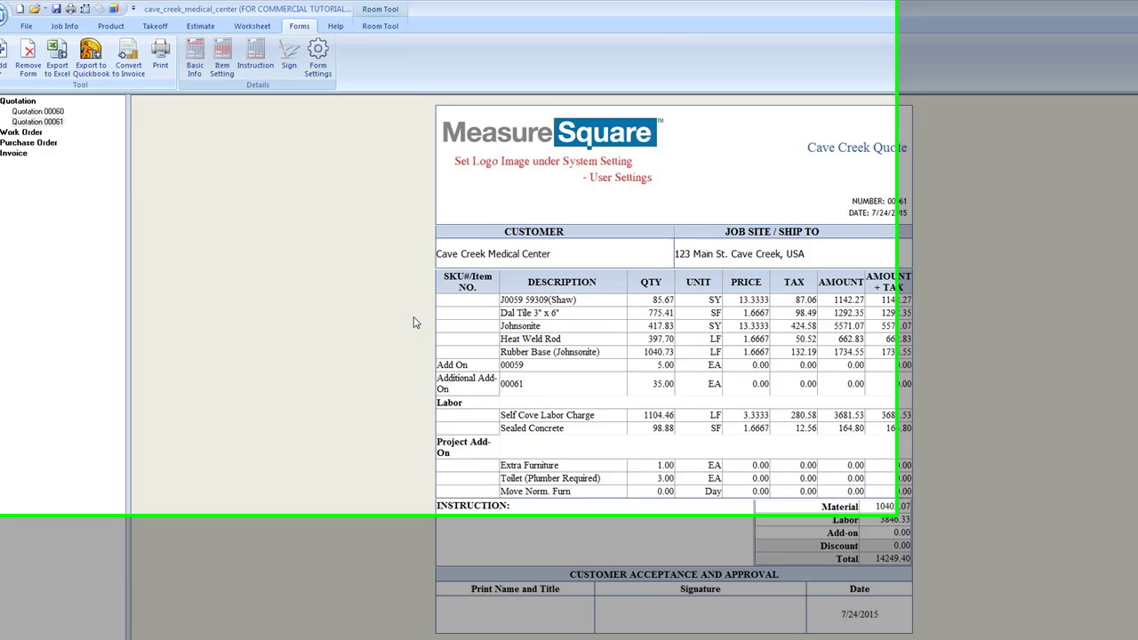
Step: Sign the quotation by entering the customer's full name as the print name and drawing a freehand signature for the forms
click(289, 62)
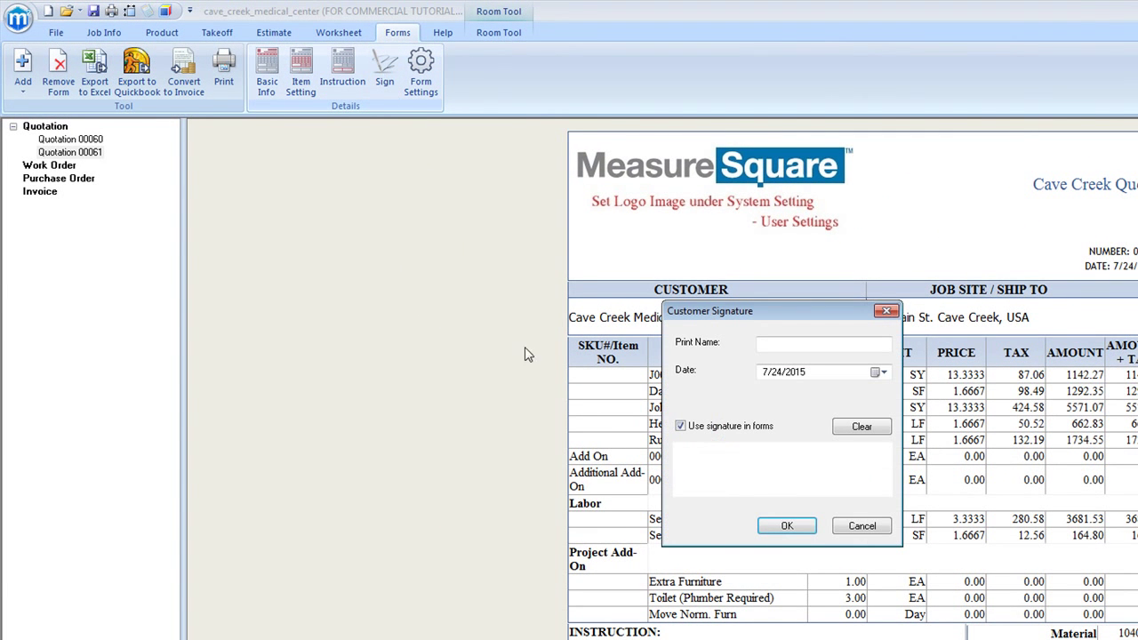
click(770, 348)
text(John Smi)
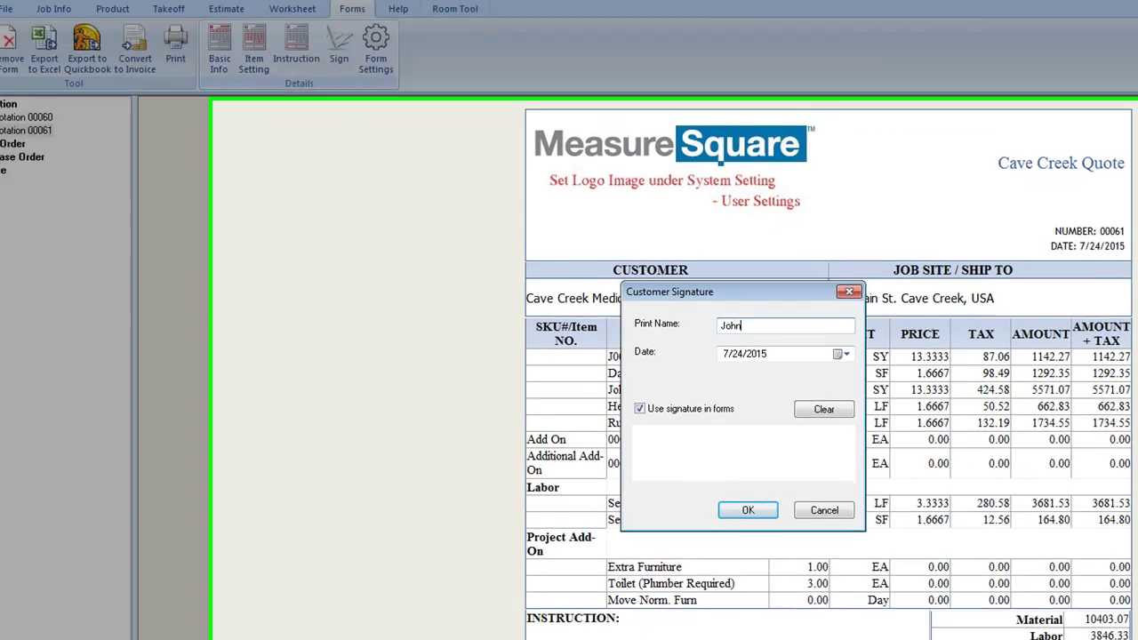
text(th)
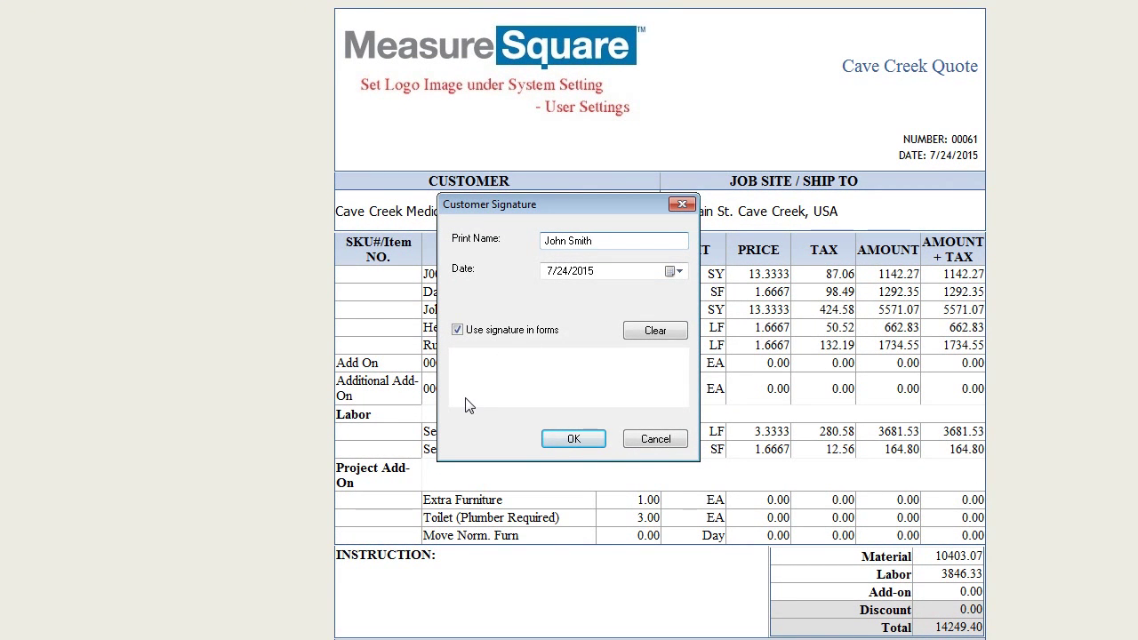
mouse_move(478, 399)
mouse_down()
mouse_move(484, 377)
mouse_move(484, 408)
mouse_move(623, 386)
mouse_up()
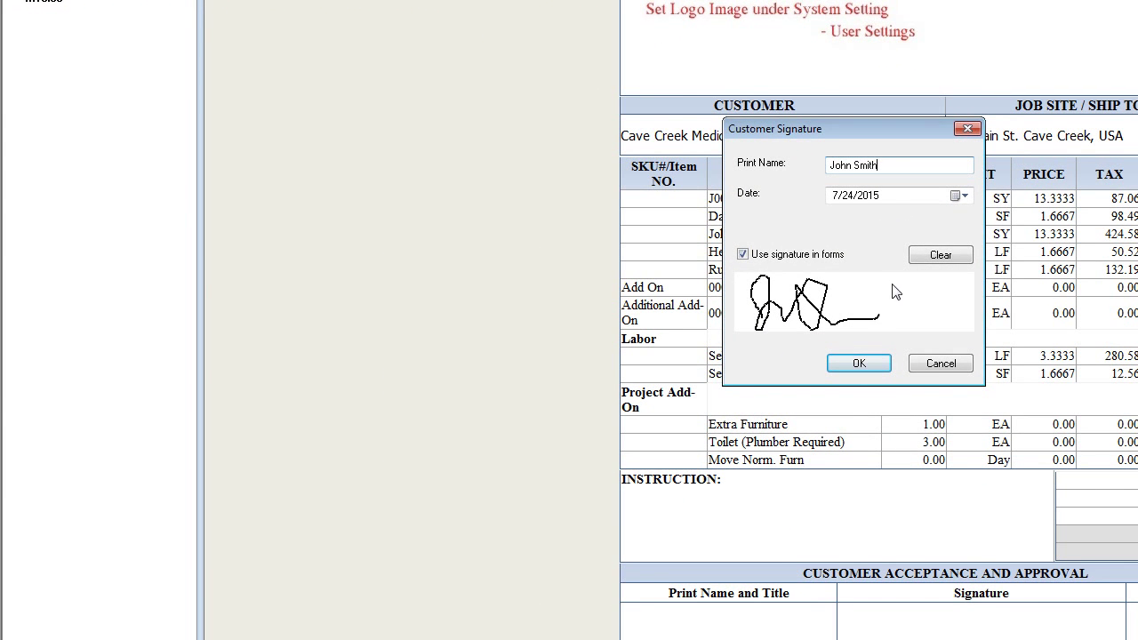
mouse_move(894, 291)
mouse_down()
mouse_move(865, 288)
mouse_move(899, 335)
mouse_move(892, 300)
mouse_move(861, 305)
mouse_move(896, 316)
mouse_up()
mouse_move(925, 272)
mouse_down()
mouse_move(930, 327)
mouse_move(966, 313)
mouse_up()
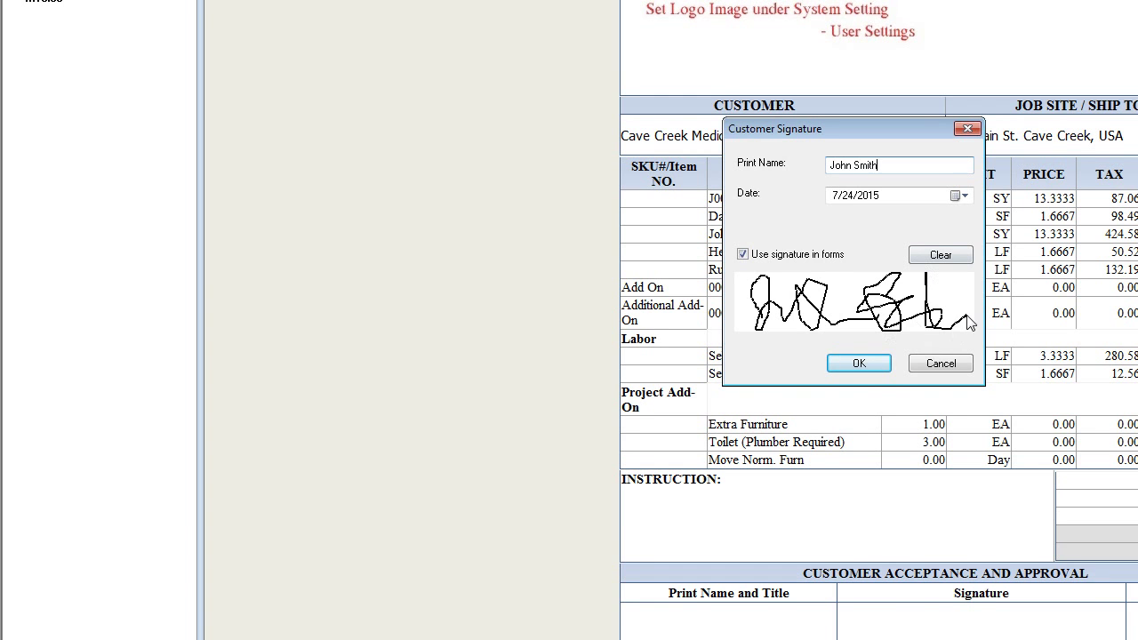
click(859, 363)
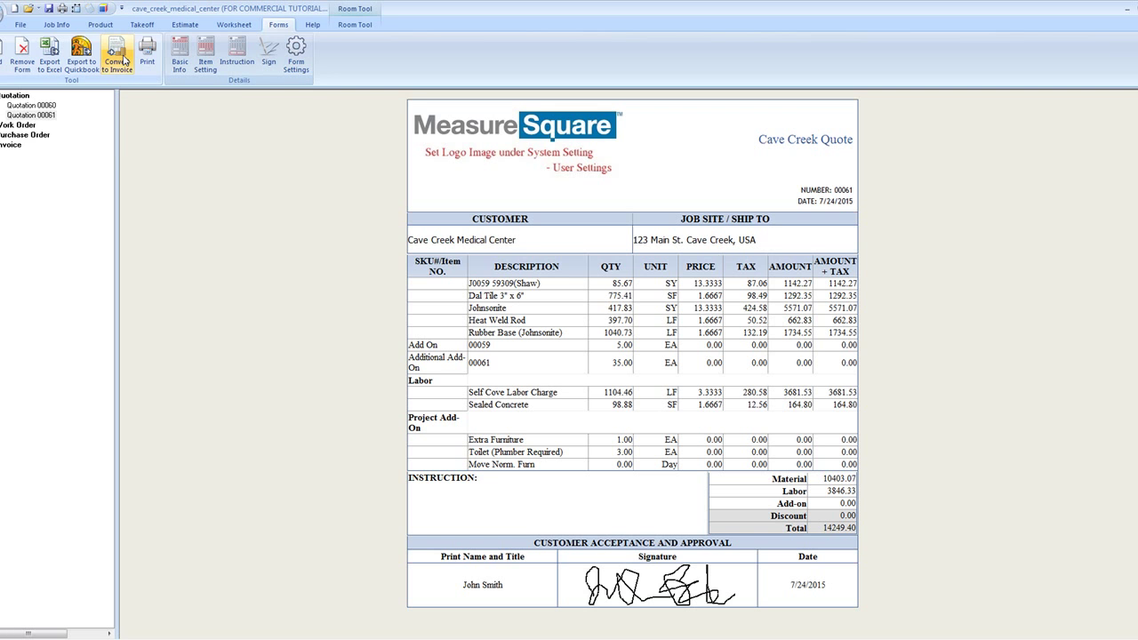
Step: Convert the signed quotation to an invoice and enter the customer's full name as the print name in the invoice's customer signature
click(124, 60)
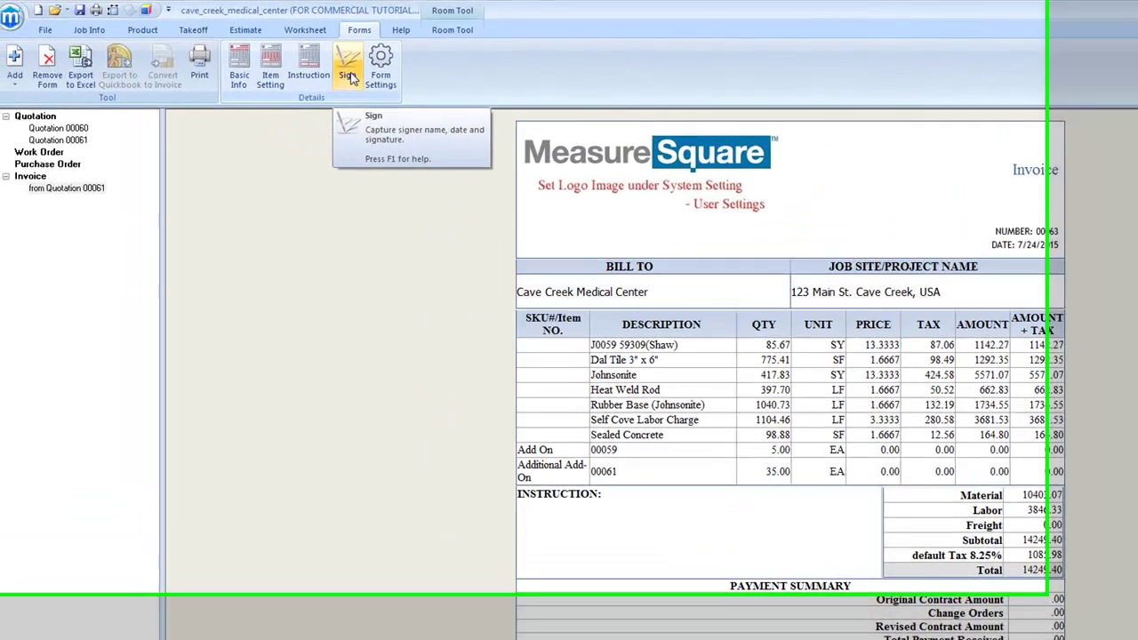
click(269, 62)
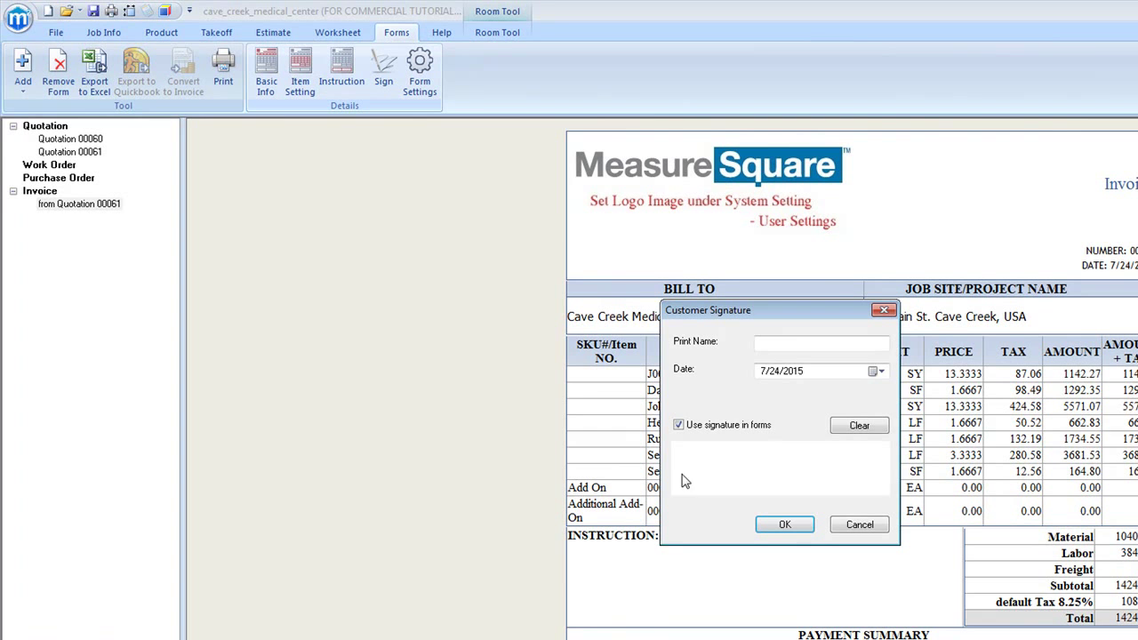
click(776, 341)
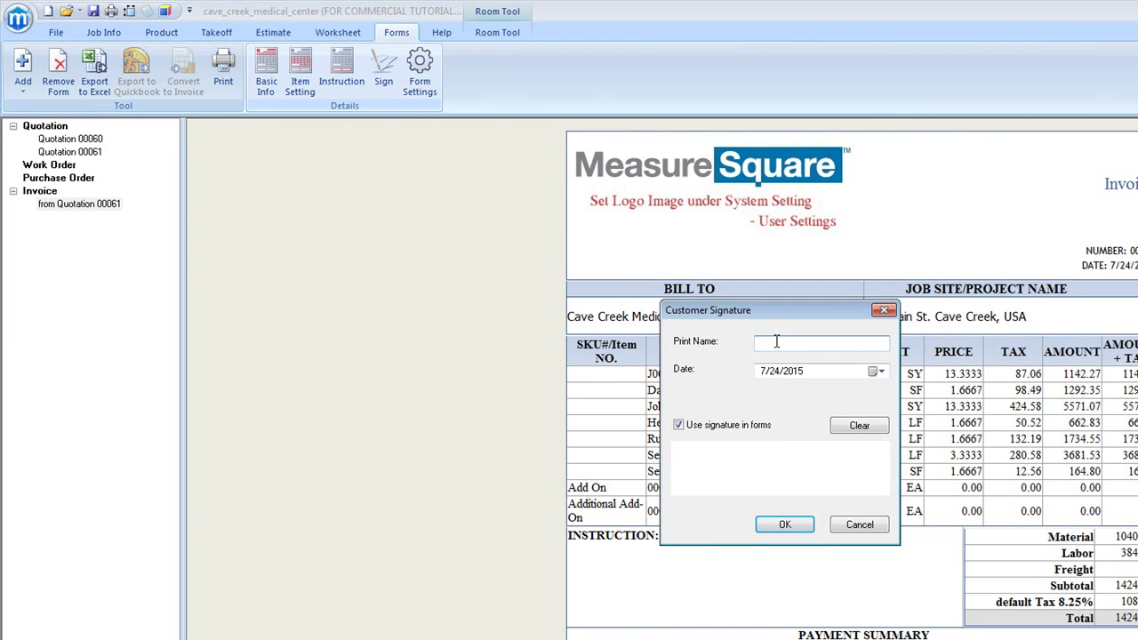
text(John Smith)
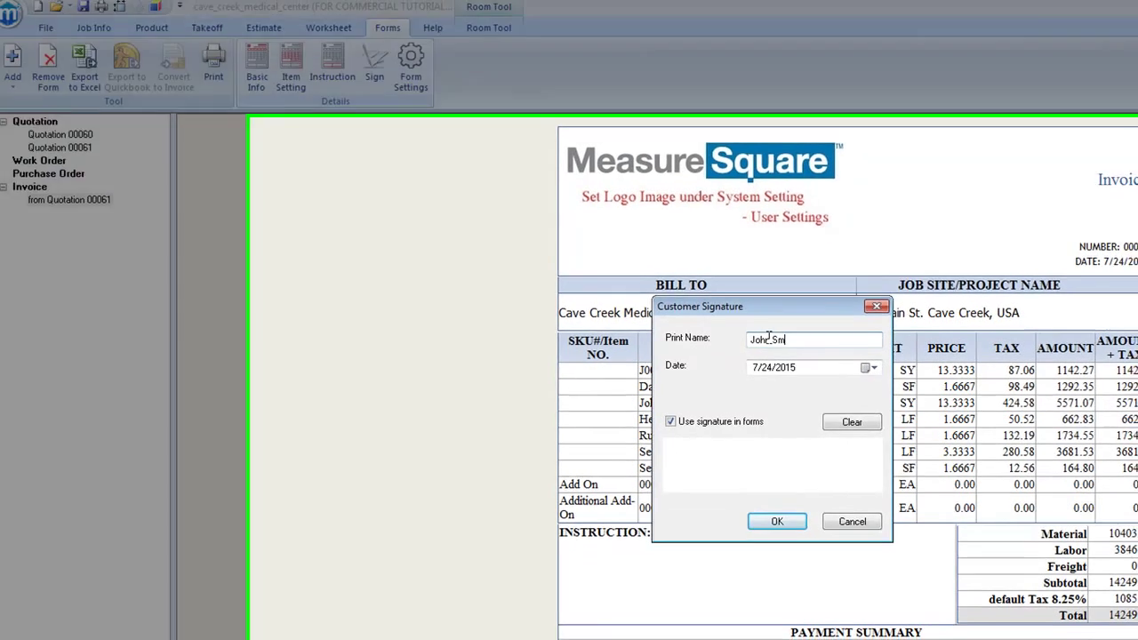